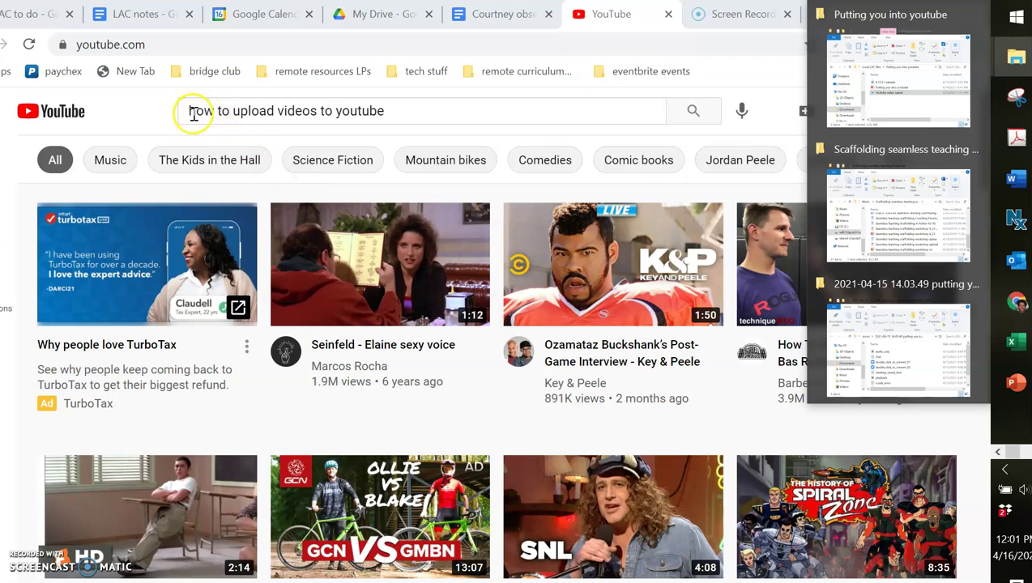
Step: Open YouTube's Create menu to start uploading a new video
{"action": "left_click_drag", "start_coordinate": [194, 114], "coordinate": [357, 116]}
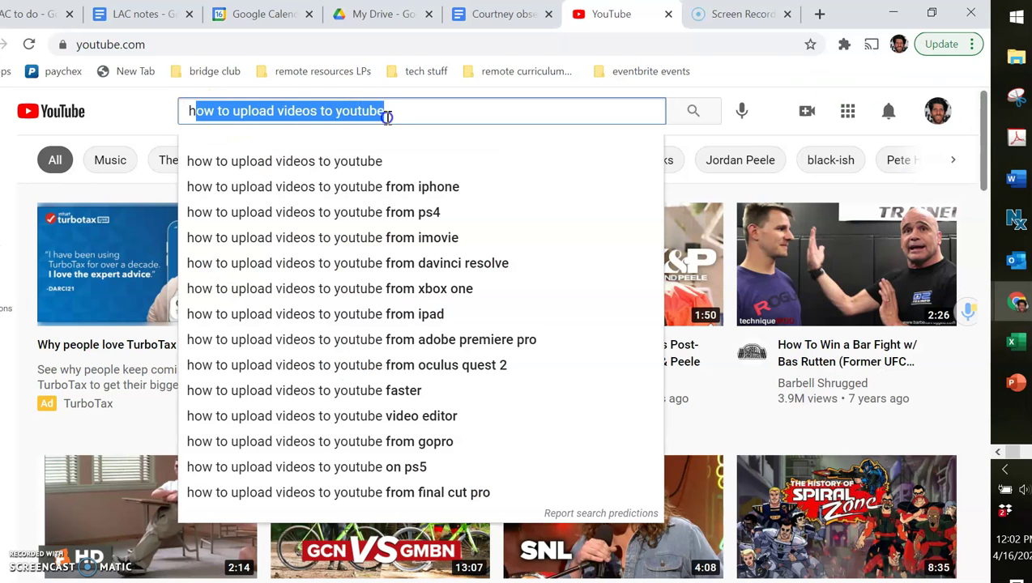
{"action": "left_click", "coordinate": [387, 117]}
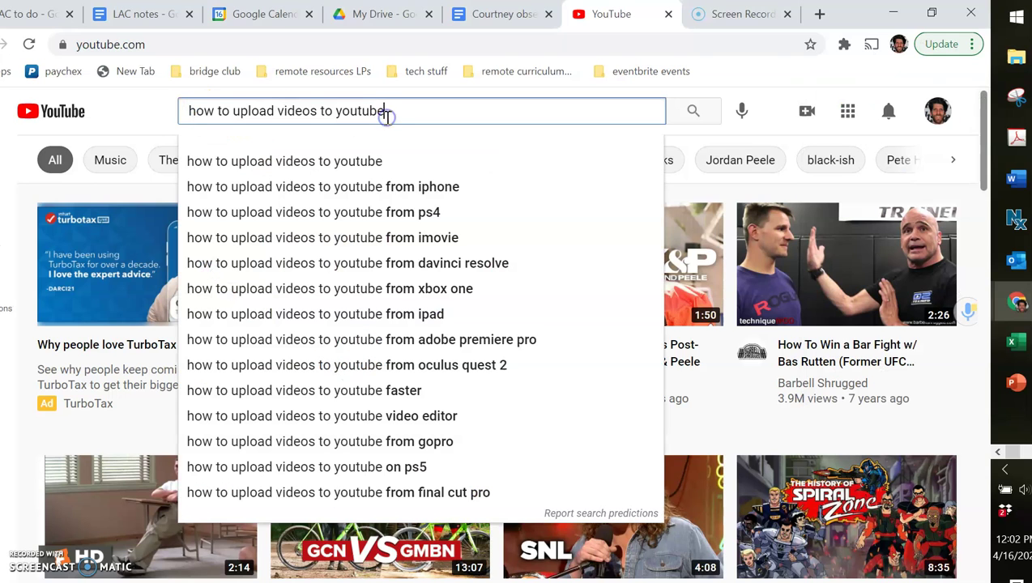
{"action": "left_click", "coordinate": [804, 113]}
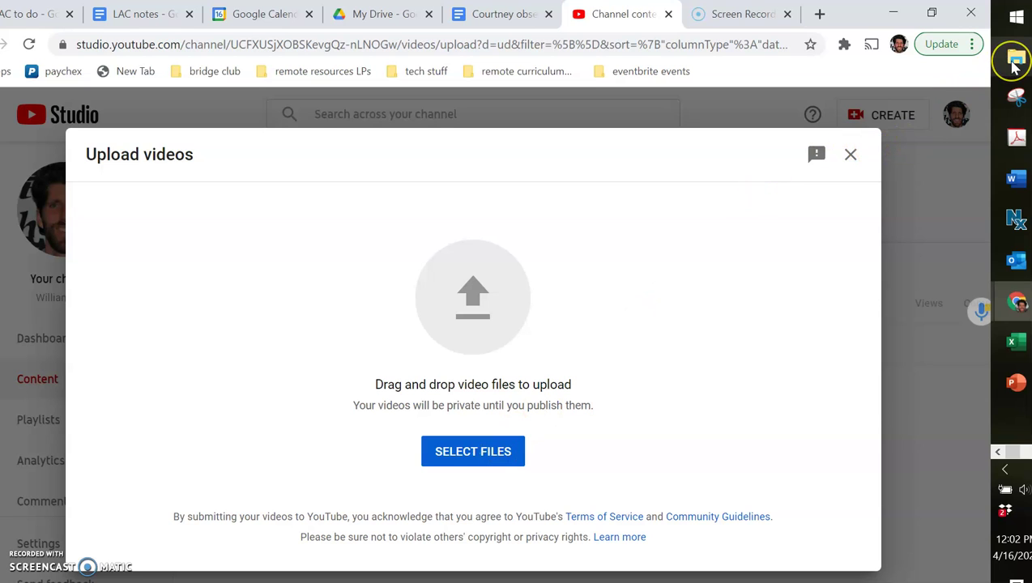
Step: Drag the 4.15.21 sample video from the Putting you into youtube folder onto the upload dialog
{"action": "mouse_move", "coordinate": [1014, 66]}
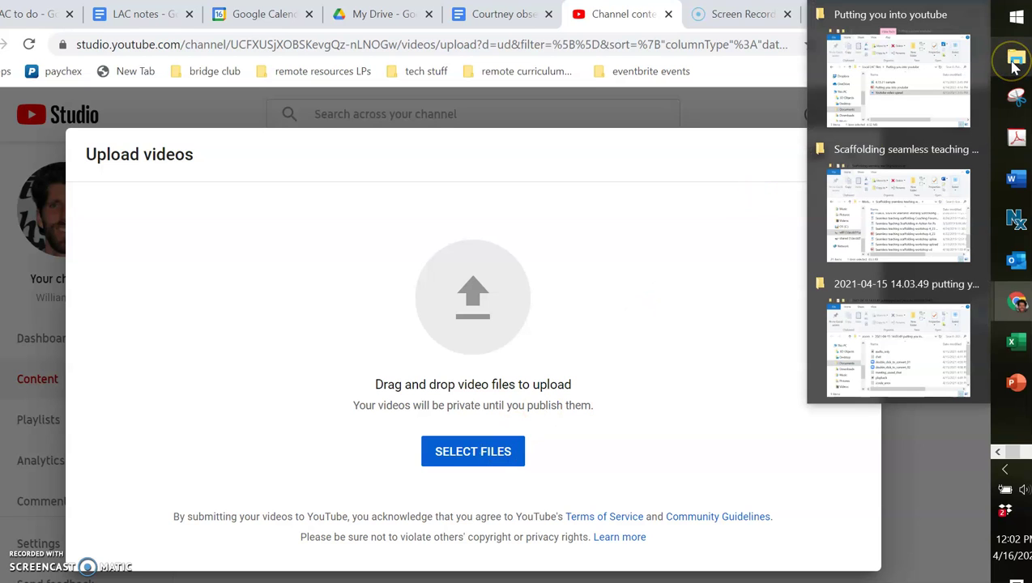
{"action": "left_click", "coordinate": [905, 96]}
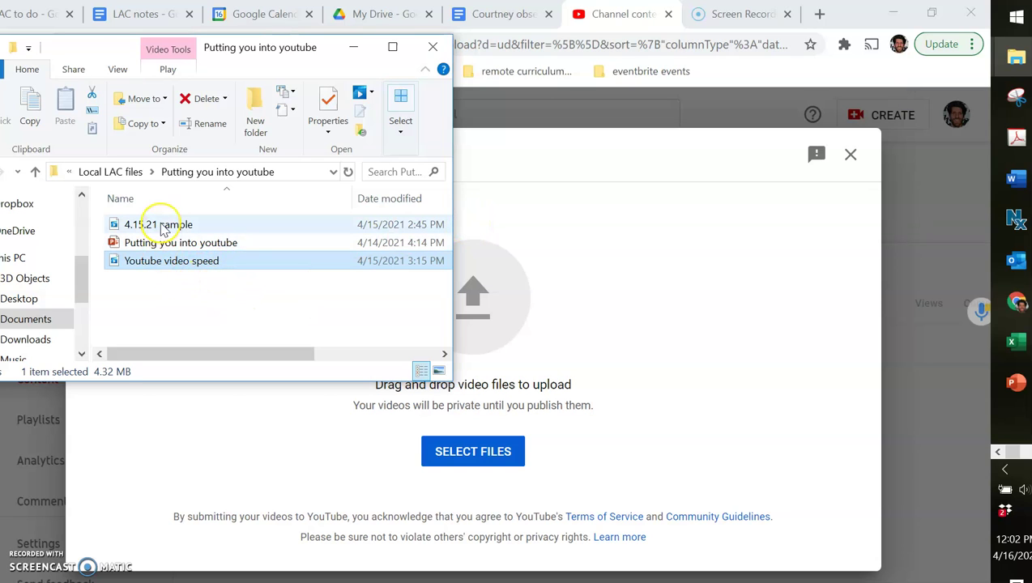
{"action": "left_click_drag", "start_coordinate": [159, 228], "coordinate": [556, 310]}
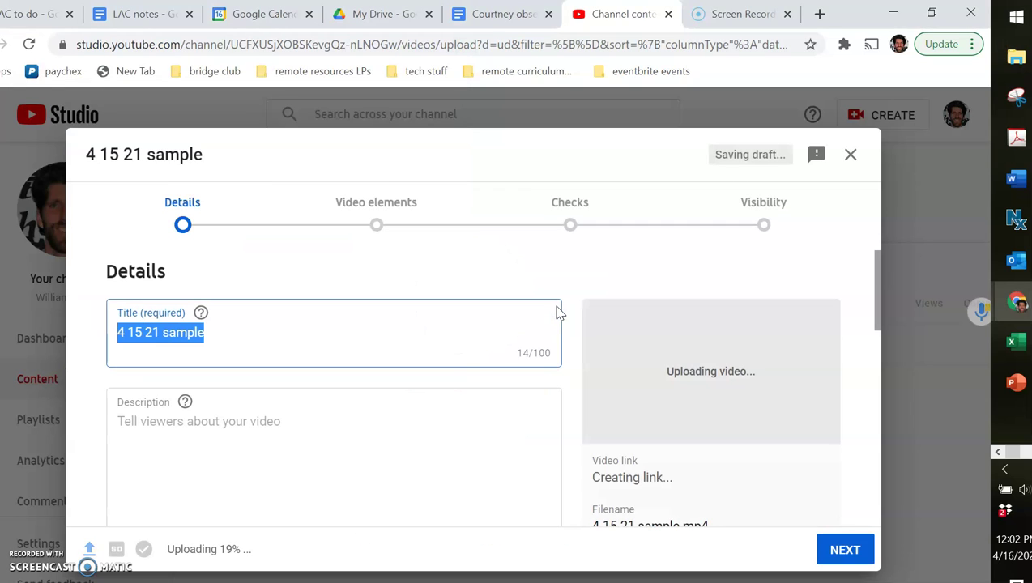
Step: Under Audience choose 'Yes, it's made for kids' and dismiss the Outlook email notification
{"action": "scroll", "coordinate": [440, 413], "scroll_direction": "down", "scroll_amount": 2}
{"action": "scroll", "coordinate": [440, 412], "scroll_direction": "up", "scroll_amount": 2}
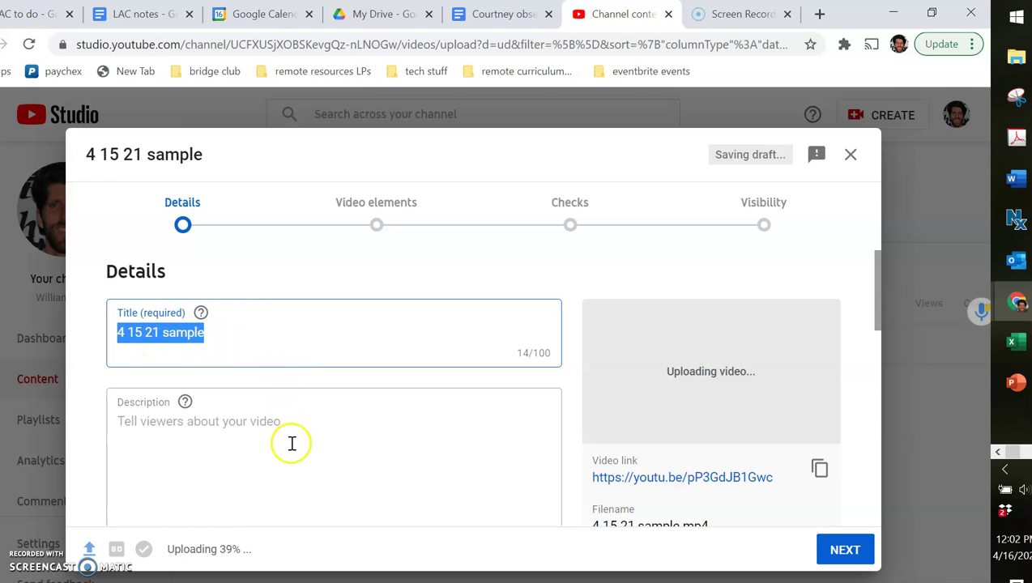
{"action": "scroll", "coordinate": [320, 443], "scroll_direction": "down", "scroll_amount": 1}
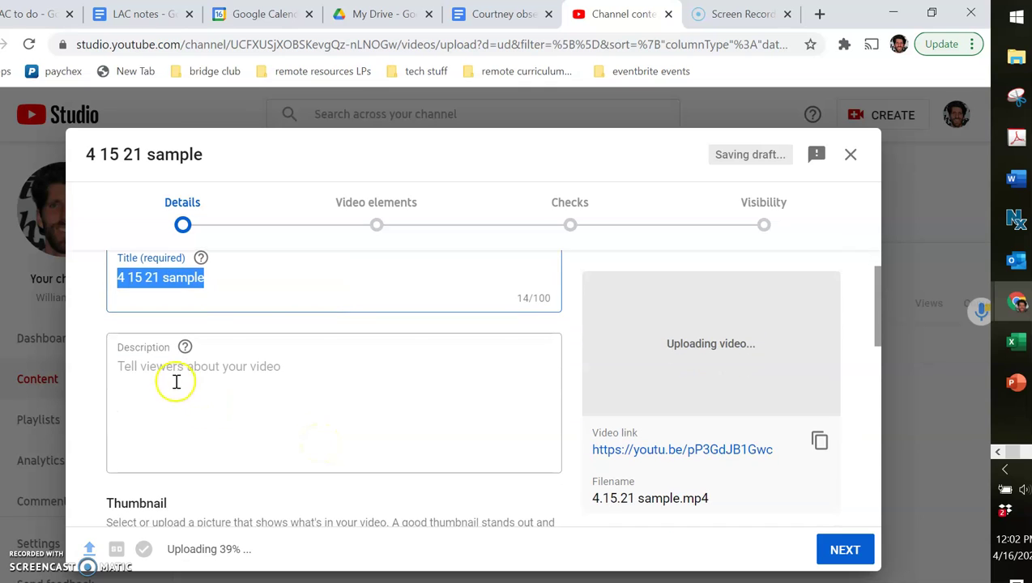
{"action": "scroll", "coordinate": [308, 373], "scroll_direction": "down", "scroll_amount": 3}
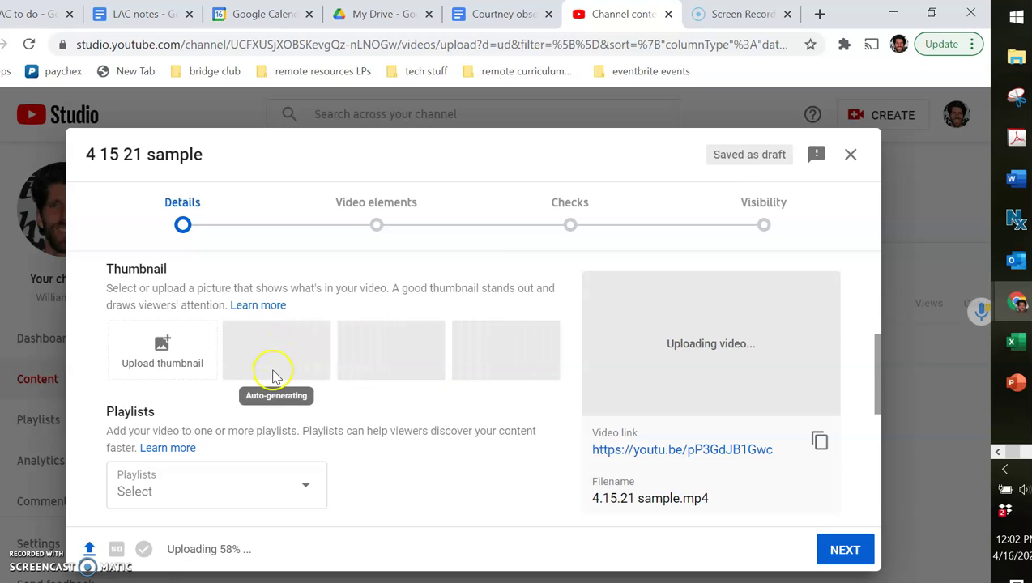
{"action": "scroll", "coordinate": [405, 425], "scroll_direction": "down", "scroll_amount": 2}
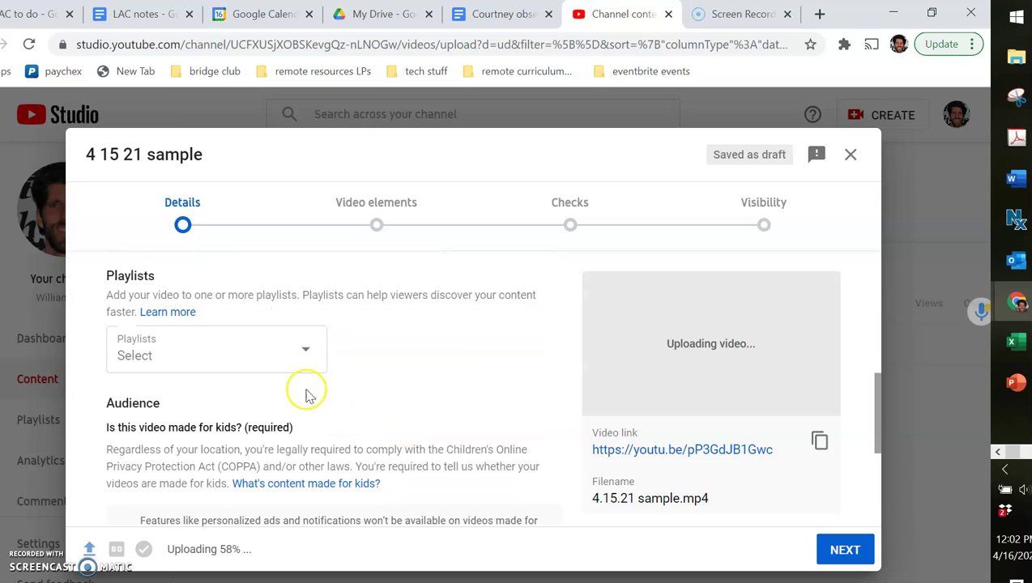
{"action": "scroll", "coordinate": [408, 373], "scroll_direction": "down", "scroll_amount": 3}
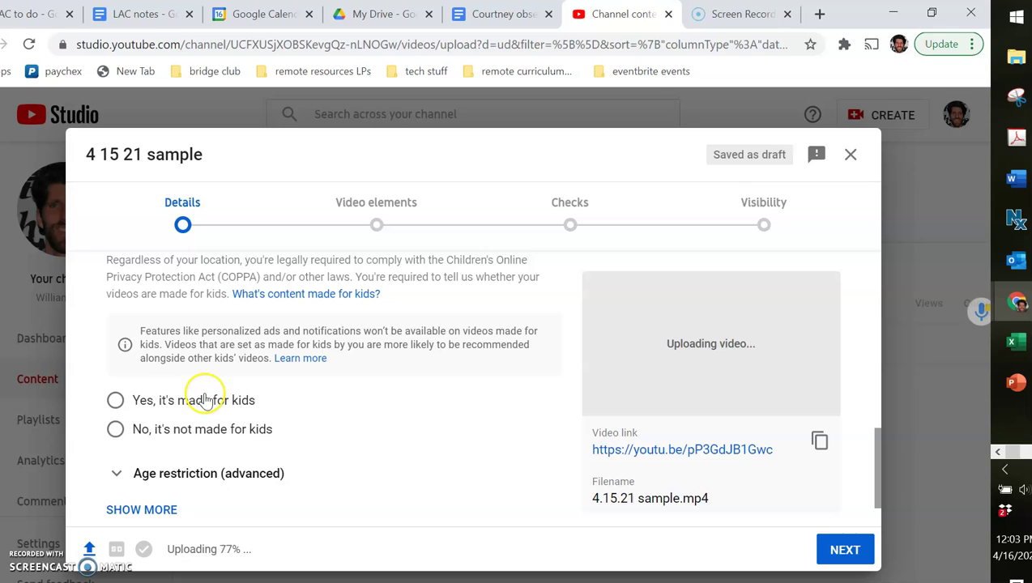
{"action": "left_click", "coordinate": [115, 401]}
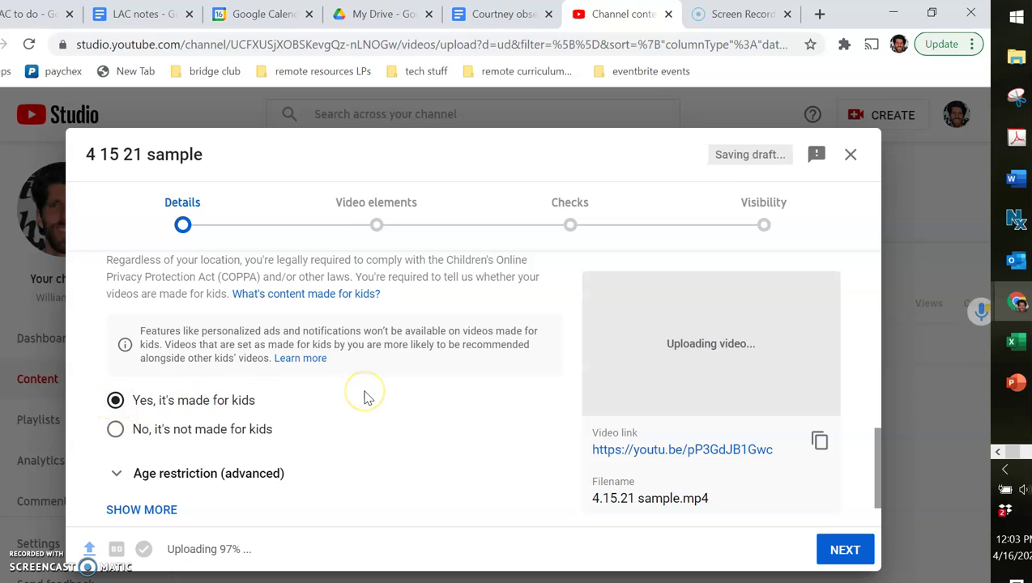
{"action": "scroll", "coordinate": [364, 397], "scroll_direction": "down", "scroll_amount": 1}
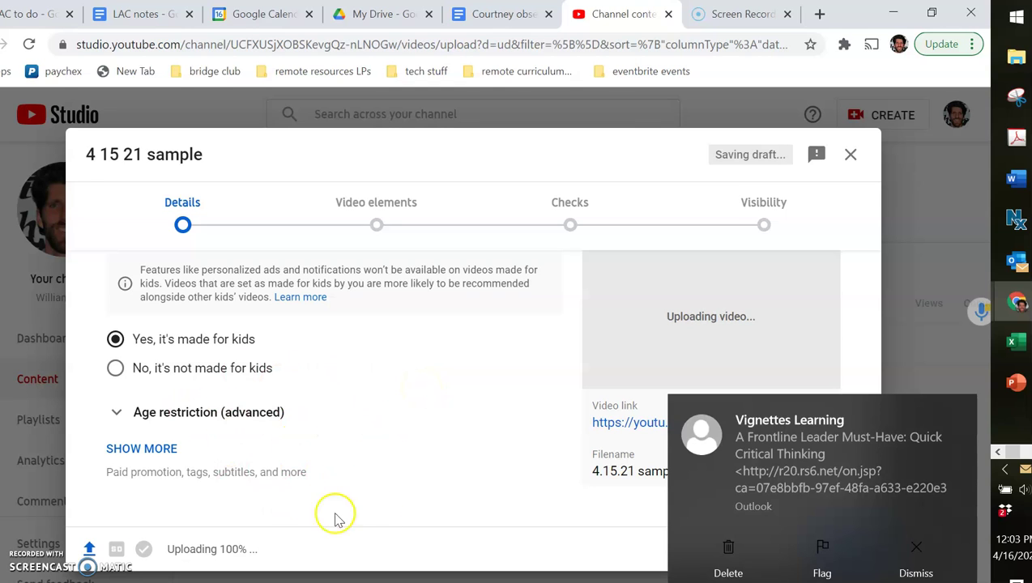
{"action": "left_click", "coordinate": [890, 559]}
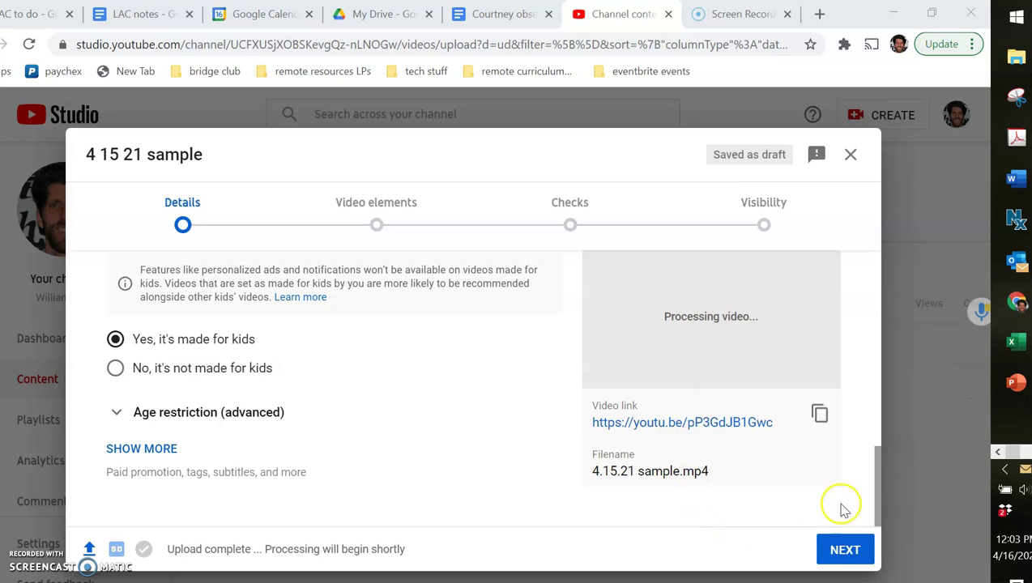
Step: Advance past Details, Video elements and Checks to the Visibility step
{"action": "left_click", "coordinate": [844, 550]}
{"action": "left_click", "coordinate": [846, 553]}
{"action": "left_click", "coordinate": [845, 551]}
{"action": "scroll", "coordinate": [137, 460], "scroll_direction": "down", "scroll_amount": 2}
{"action": "scroll", "coordinate": [146, 466], "scroll_direction": "up", "scroll_amount": 1}
{"action": "scroll", "coordinate": [148, 467], "scroll_direction": "up", "scroll_amount": 1}
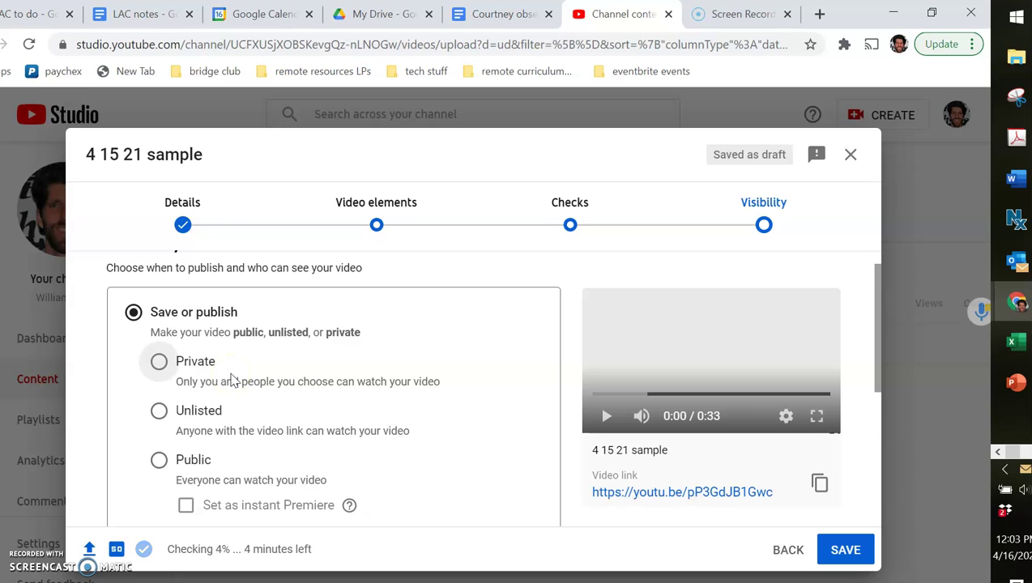
Step: Set the 4 15 21 sample's visibility to Unlisted
{"action": "left_click", "coordinate": [158, 412]}
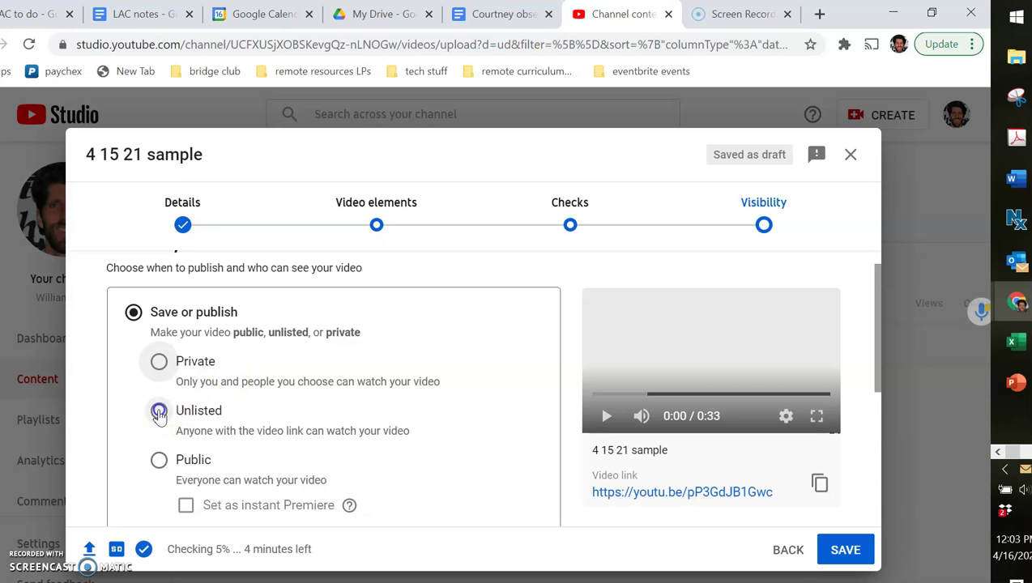
{"action": "key", "text": "Down"}
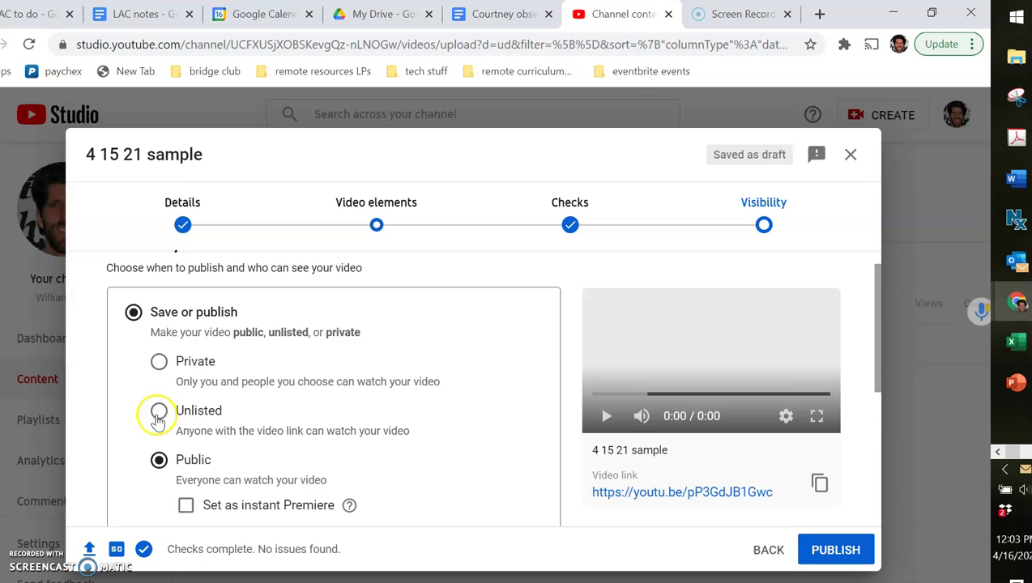
{"action": "left_click", "coordinate": [159, 413]}
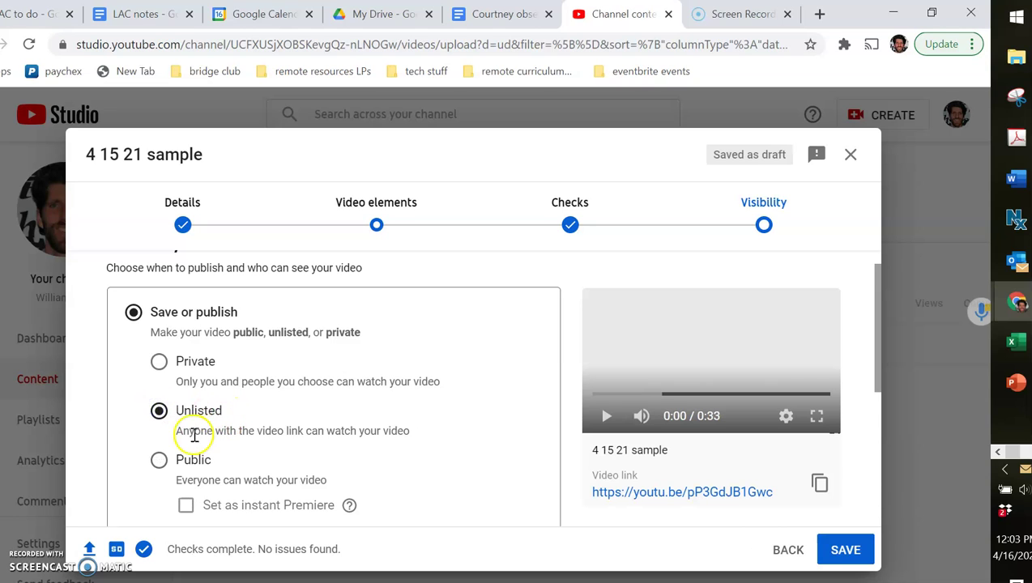
{"action": "left_click", "coordinate": [166, 421]}
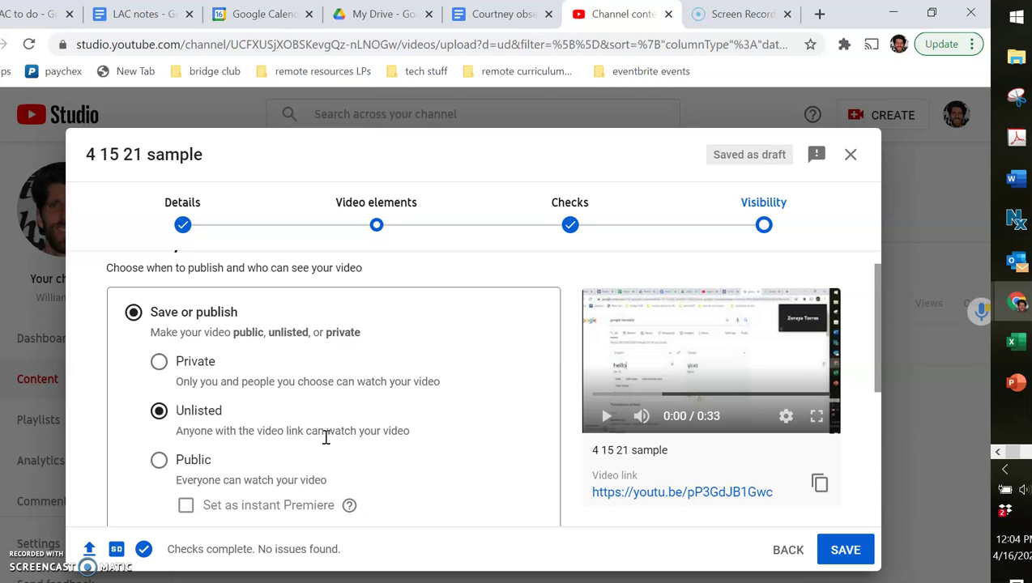
{"action": "scroll", "coordinate": [326, 437], "scroll_direction": "down", "scroll_amount": 1}
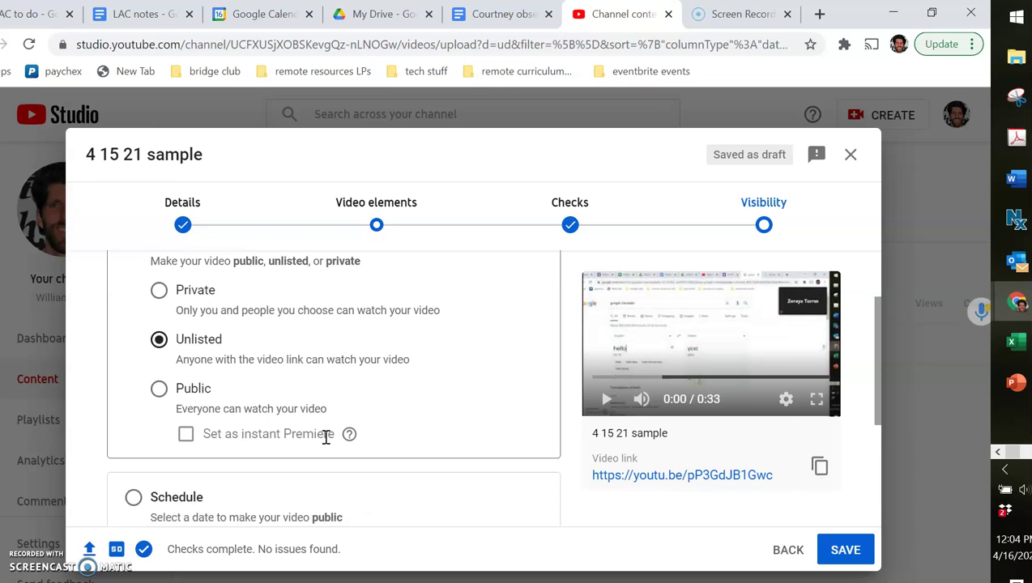
{"action": "scroll", "coordinate": [326, 437], "scroll_direction": "down", "scroll_amount": 2}
{"action": "scroll", "coordinate": [326, 444], "scroll_direction": "down", "scroll_amount": 1}
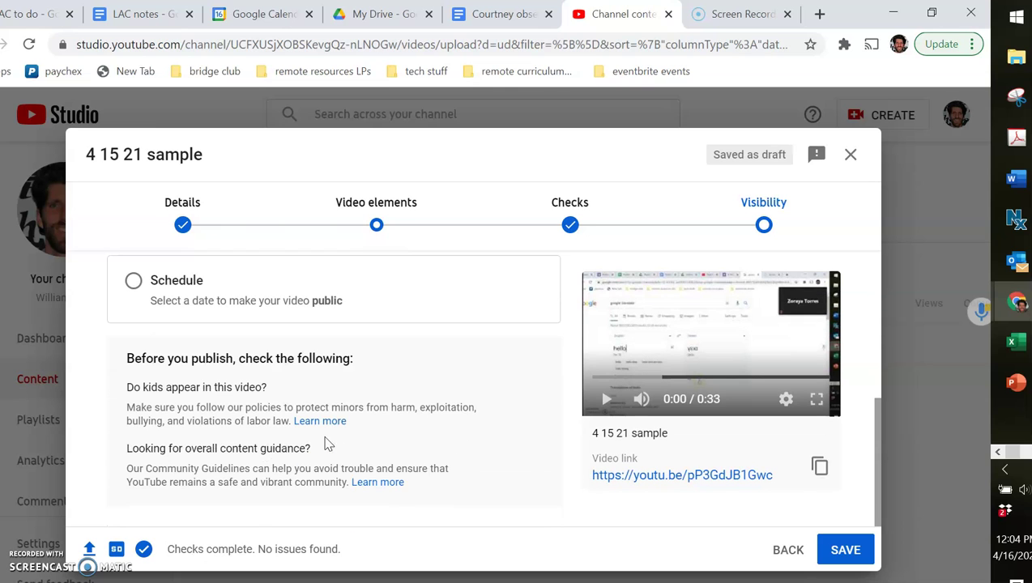
Step: Save the unlisted video and close the Video published confirmation
{"action": "left_click", "coordinate": [845, 552]}
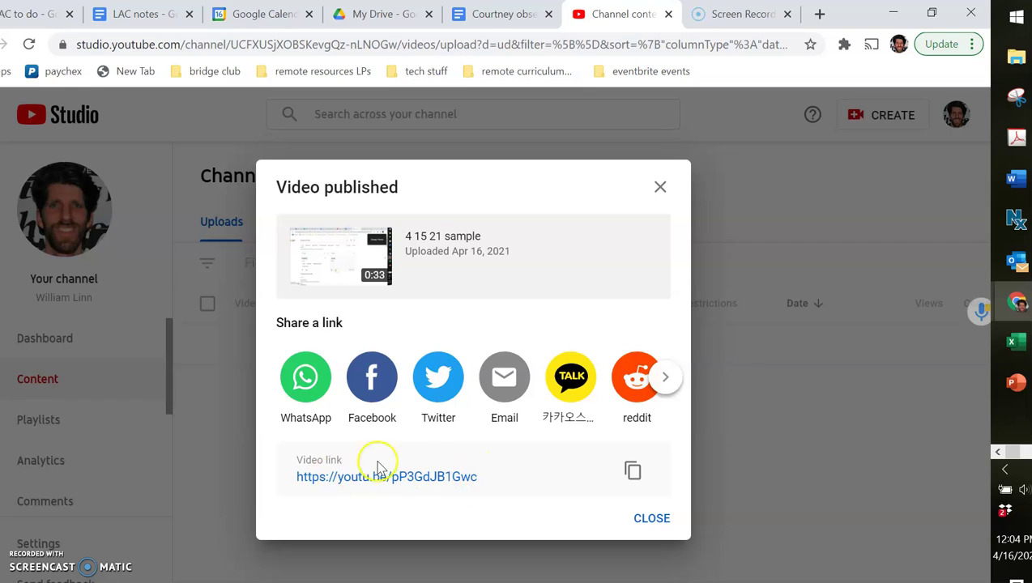
{"action": "left_click", "coordinate": [651, 519]}
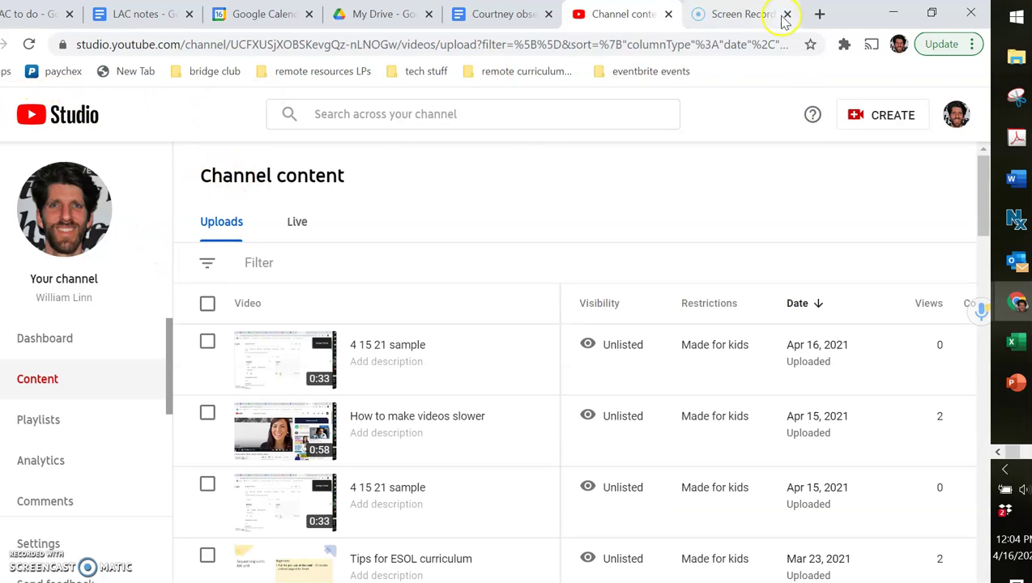
Step: Load youtube.com in a new tab and open its guide menu to reach Your videos
{"action": "left_click", "coordinate": [820, 16]}
{"action": "type", "text": "yout"}
{"action": "key", "text": "Return"}
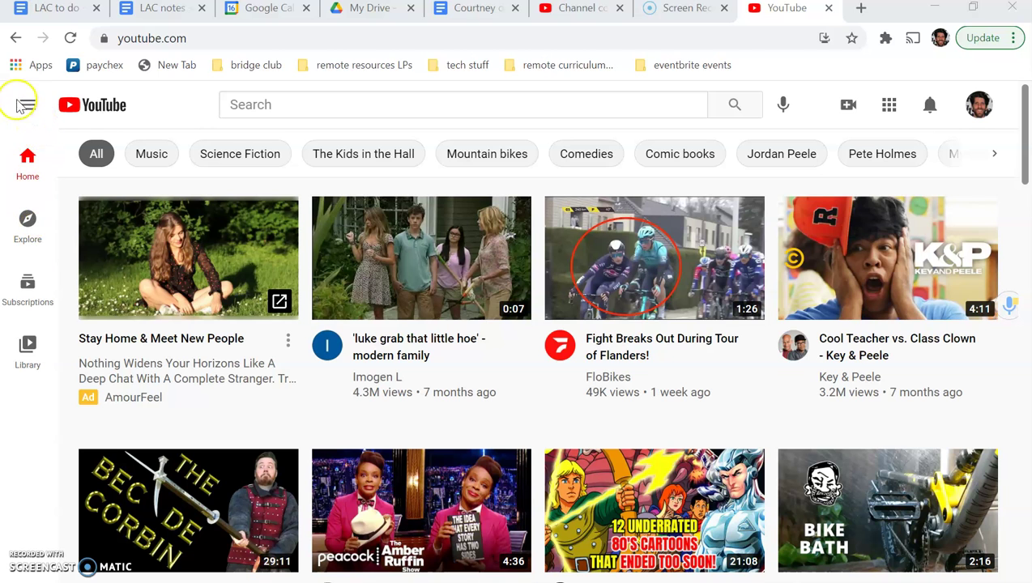
{"action": "left_click", "coordinate": [28, 113]}
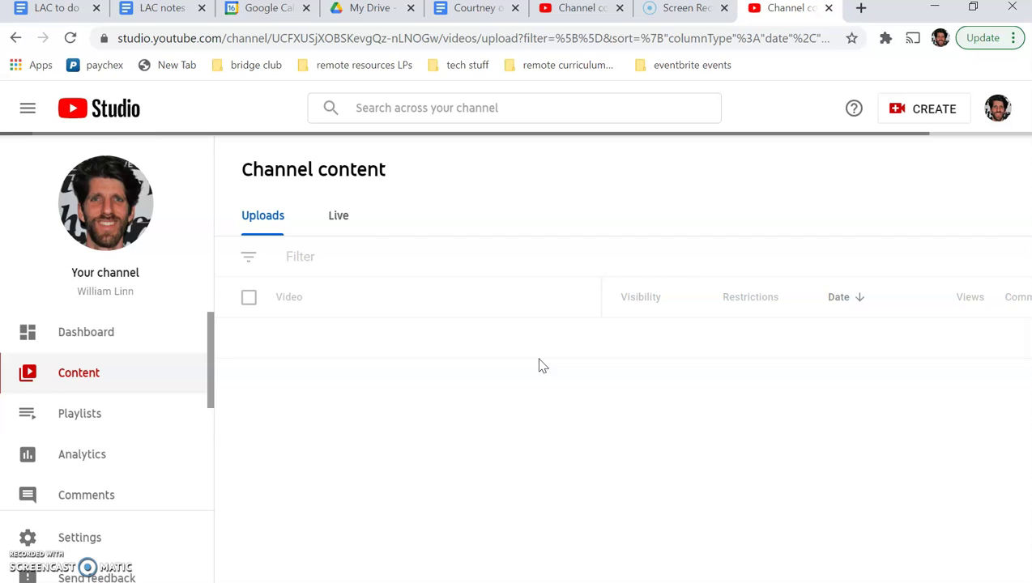
Step: Copy the newest 4 15 21 sample video's shareable link and open its watch page
{"action": "scroll", "coordinate": [449, 472], "scroll_direction": "down", "scroll_amount": 1}
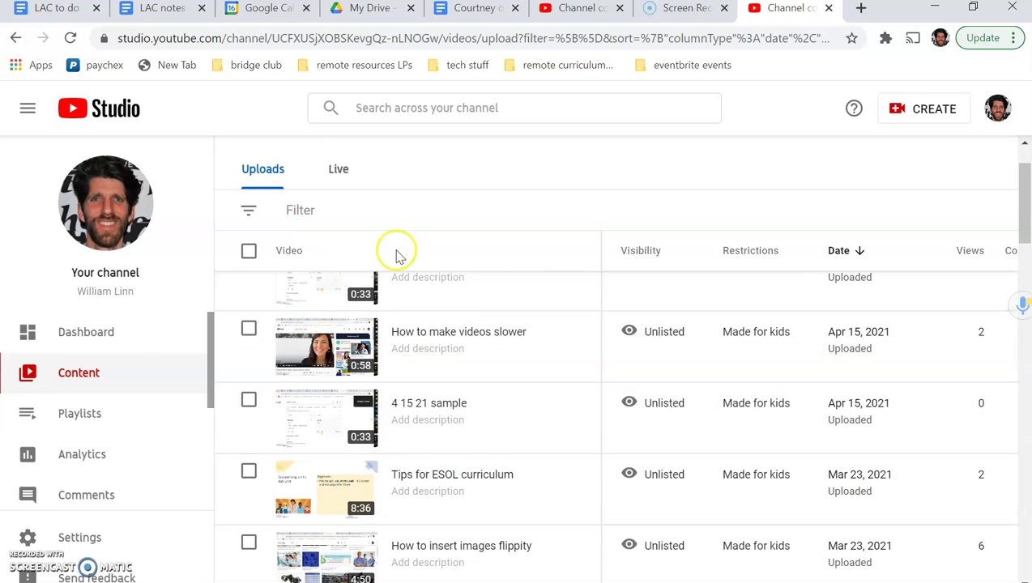
{"action": "scroll", "coordinate": [479, 373], "scroll_direction": "up", "scroll_amount": 1}
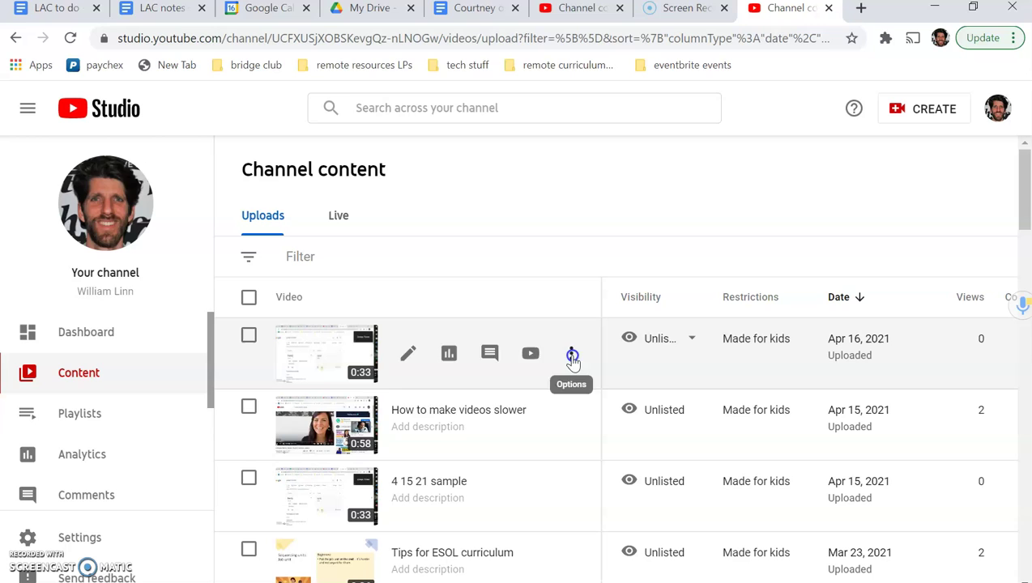
{"action": "left_click", "coordinate": [573, 356]}
{"action": "left_click", "coordinate": [506, 382]}
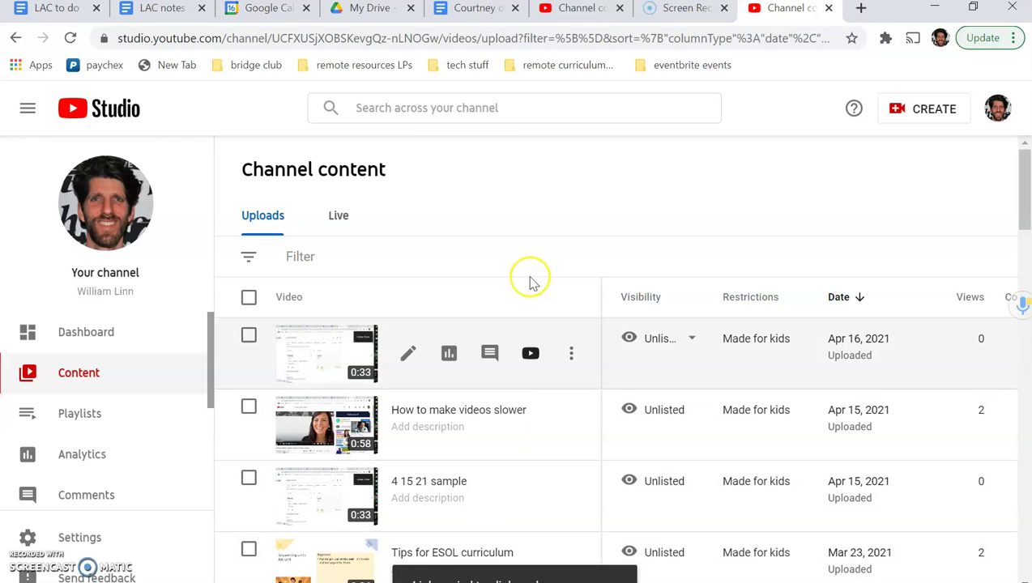
{"action": "left_click", "coordinate": [306, 351]}
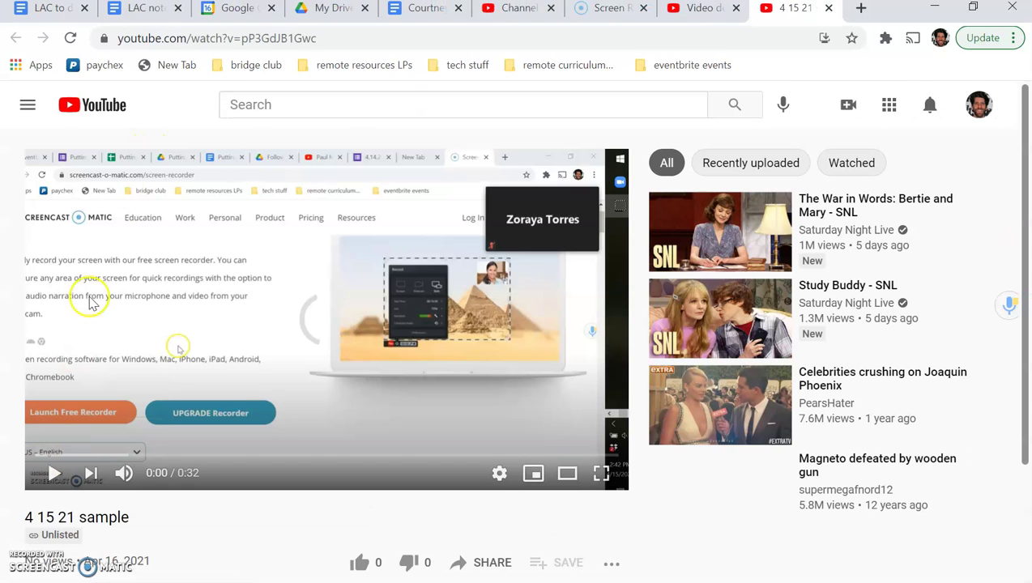
Step: Select the entire watch?v=pP3GdJB1Gwc address in the Chrome address bar
{"action": "double_click", "coordinate": [216, 40]}
{"action": "triple_click", "coordinate": [219, 39]}
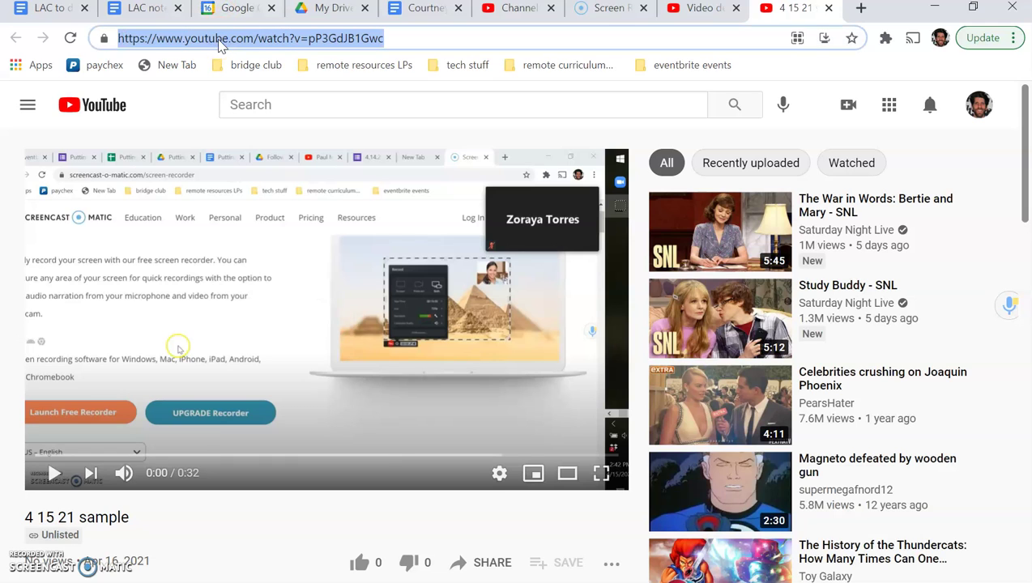